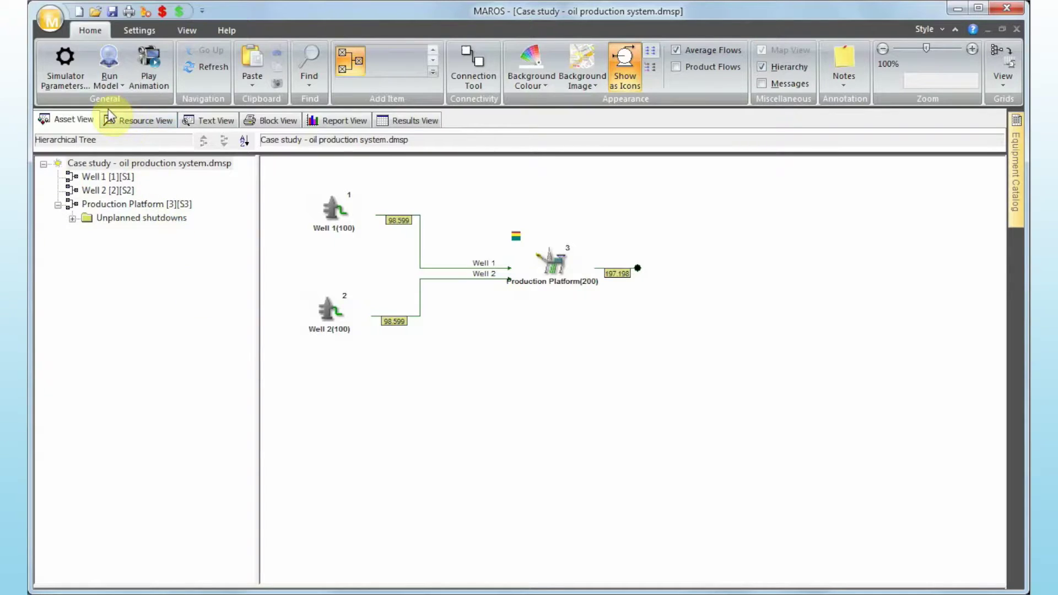
pyautogui.click(72, 88)
pyautogui.moveTo(560, 71); pyautogui.dragTo(748, 85)
pyautogui.doubleClick(679, 155)
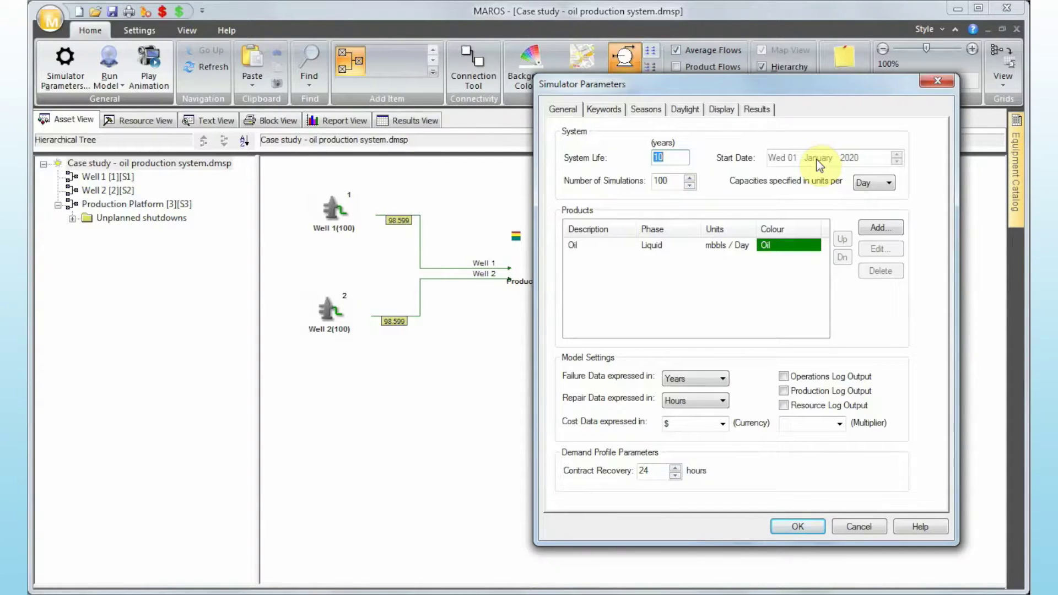
pyautogui.click(640, 246)
pyautogui.click(574, 246)
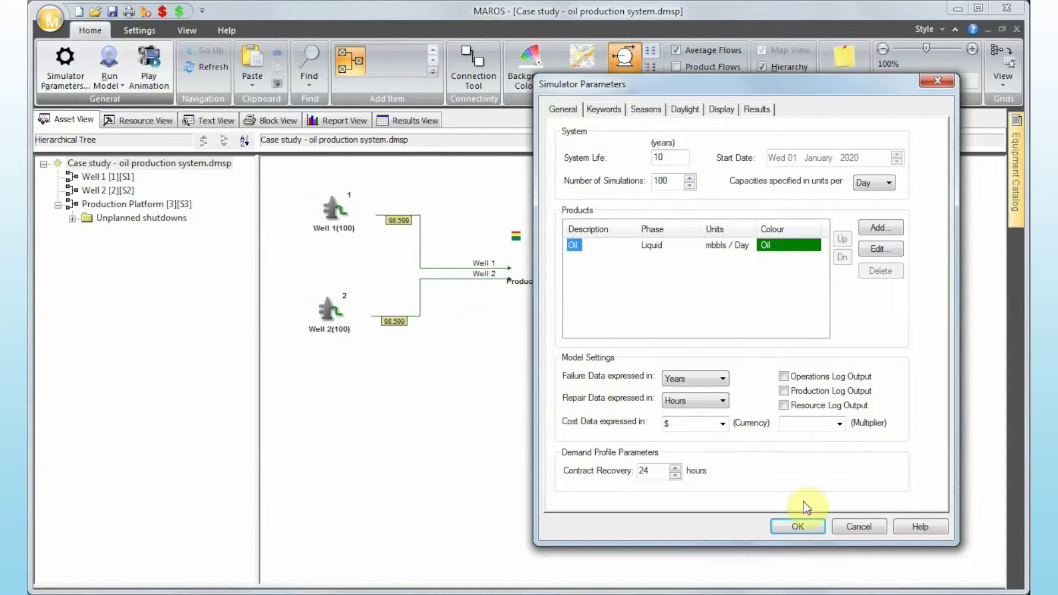
pyautogui.click(798, 526)
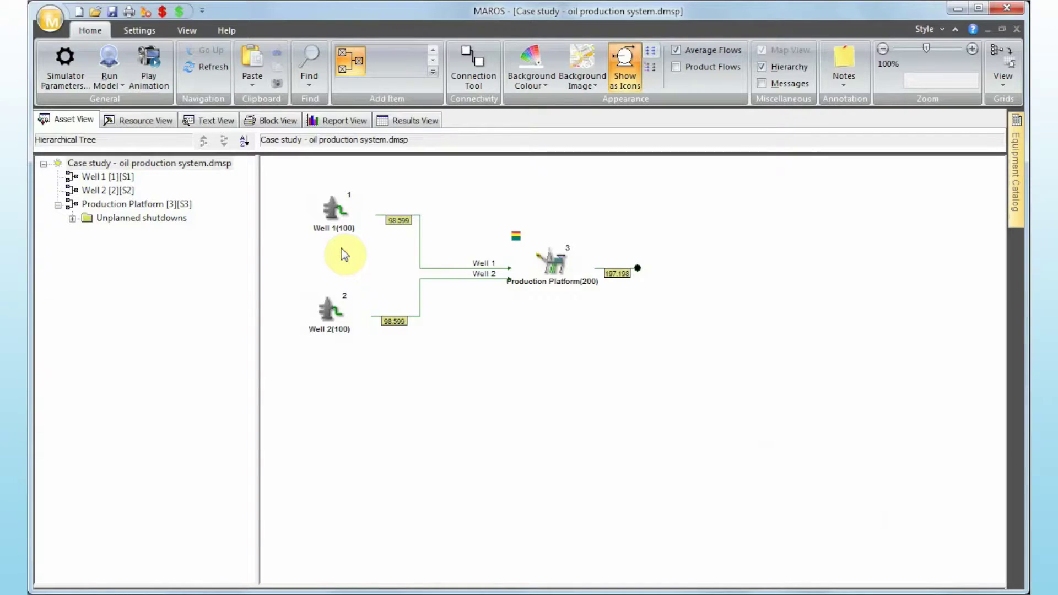
# Step: Select Well 1, Well 2 and the Production Platform on the diagram, then bring up the grid View list
pyautogui.click(336, 215)
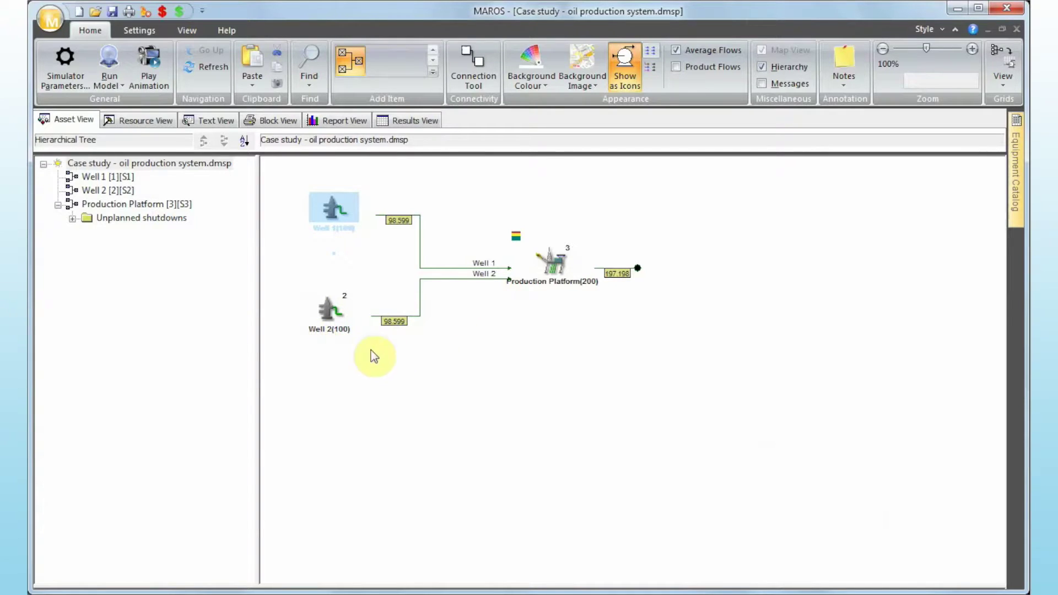
pyautogui.click(345, 326)
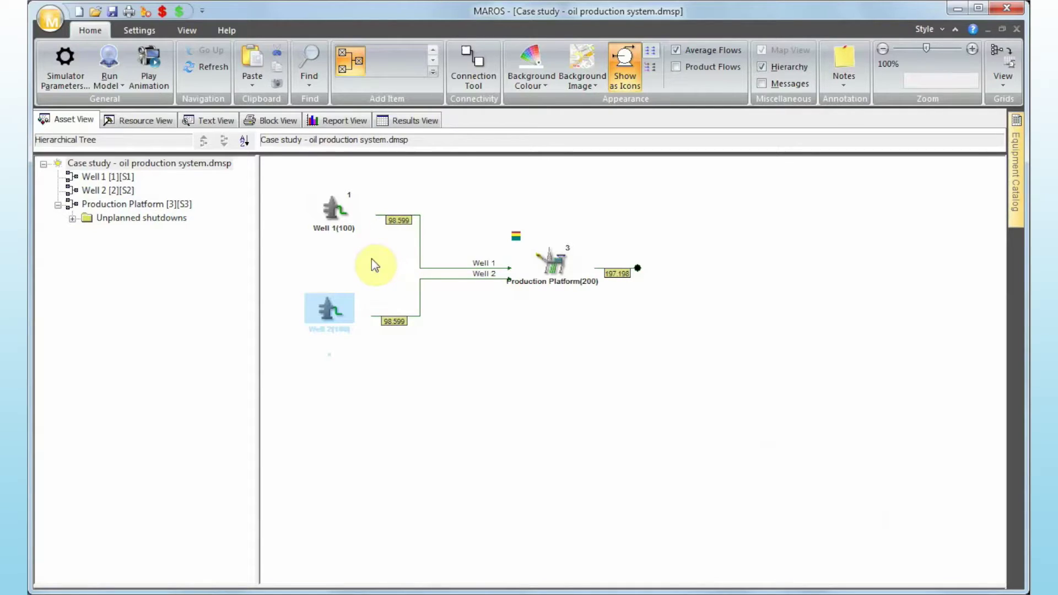
pyautogui.click(547, 265)
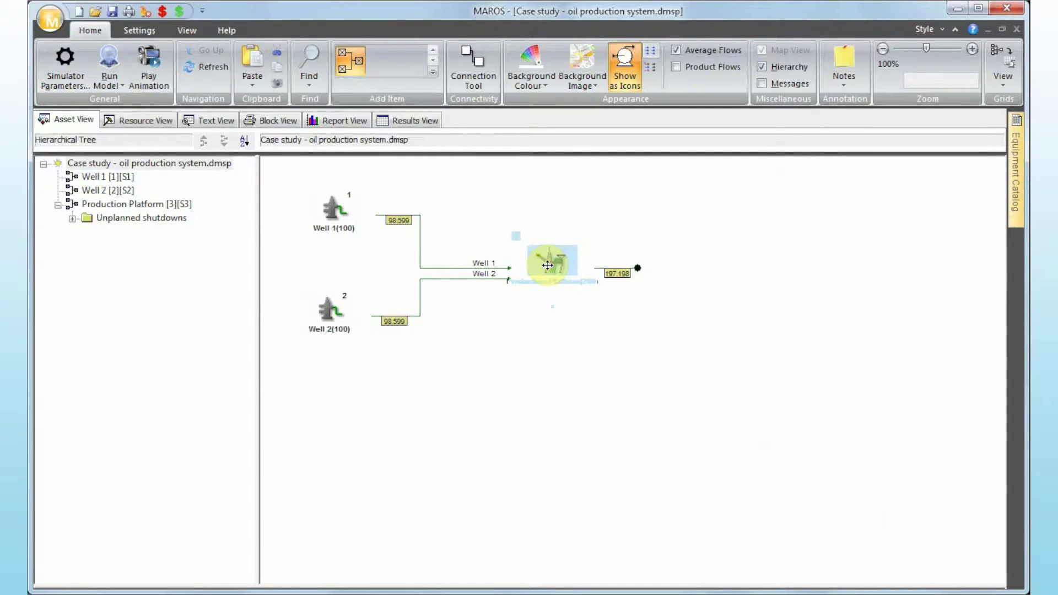
pyautogui.click(539, 279)
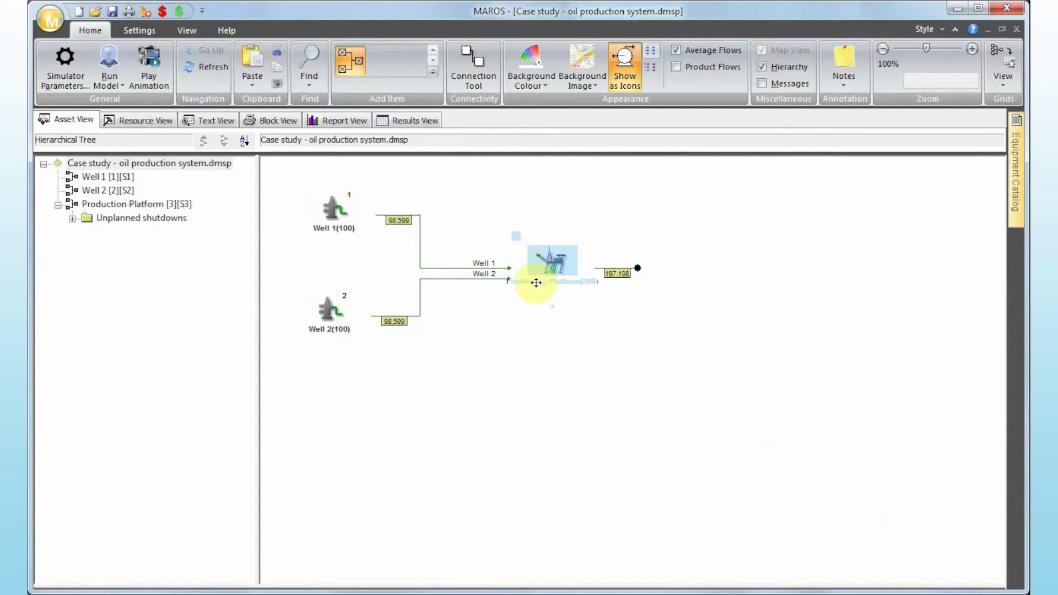
pyautogui.click(529, 328)
pyautogui.click(455, 216)
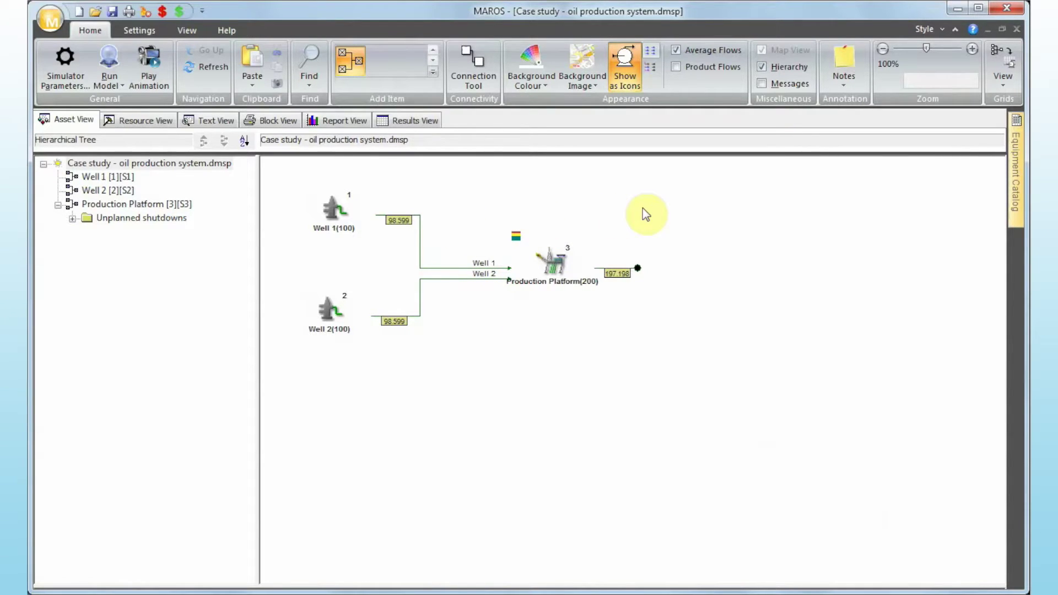
pyautogui.click(338, 219)
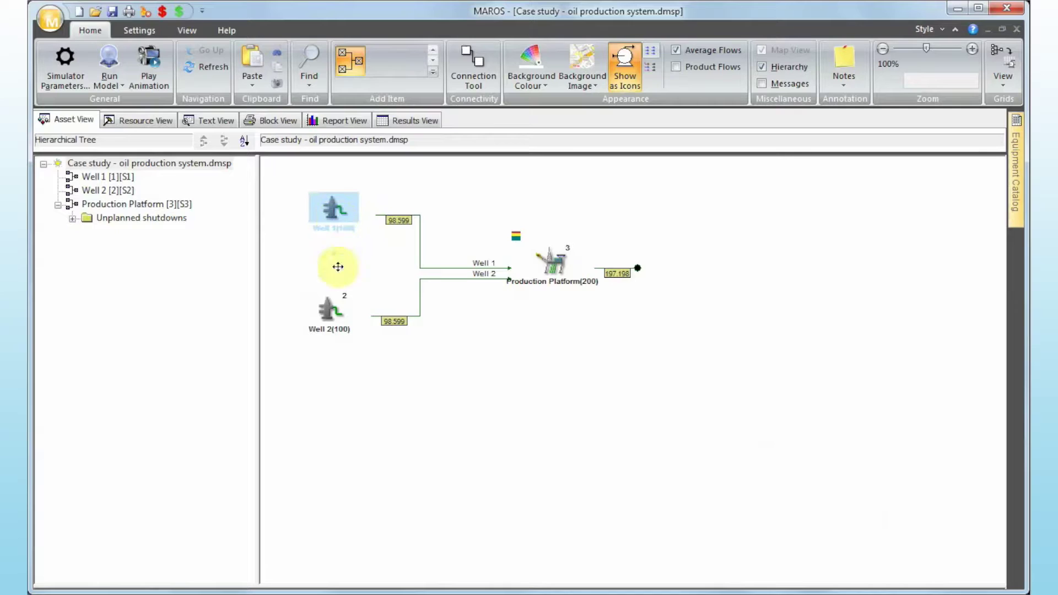
pyautogui.click(342, 318)
pyautogui.click(333, 220)
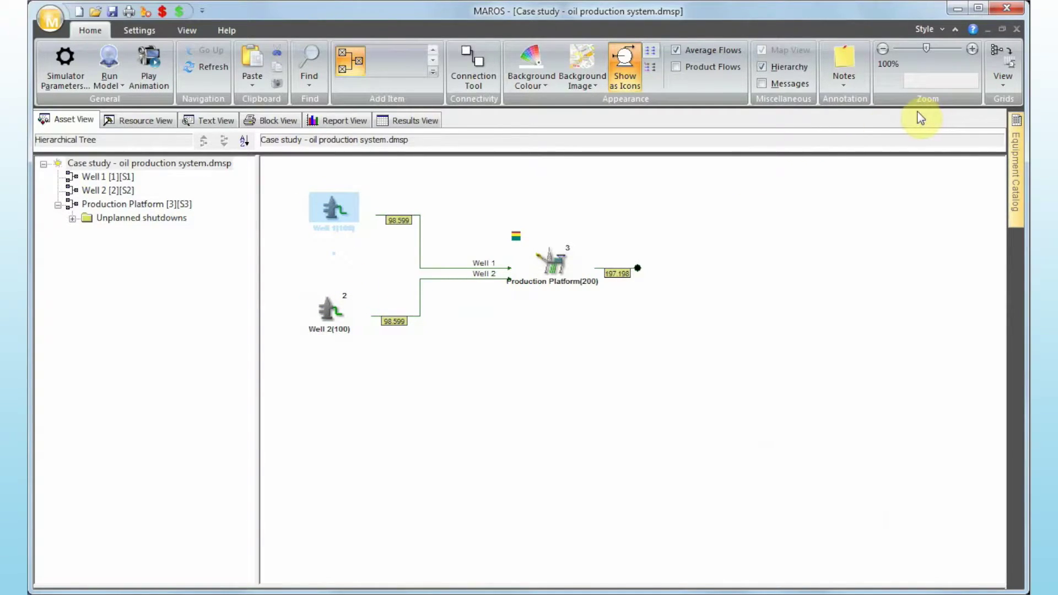
pyautogui.click(1006, 83)
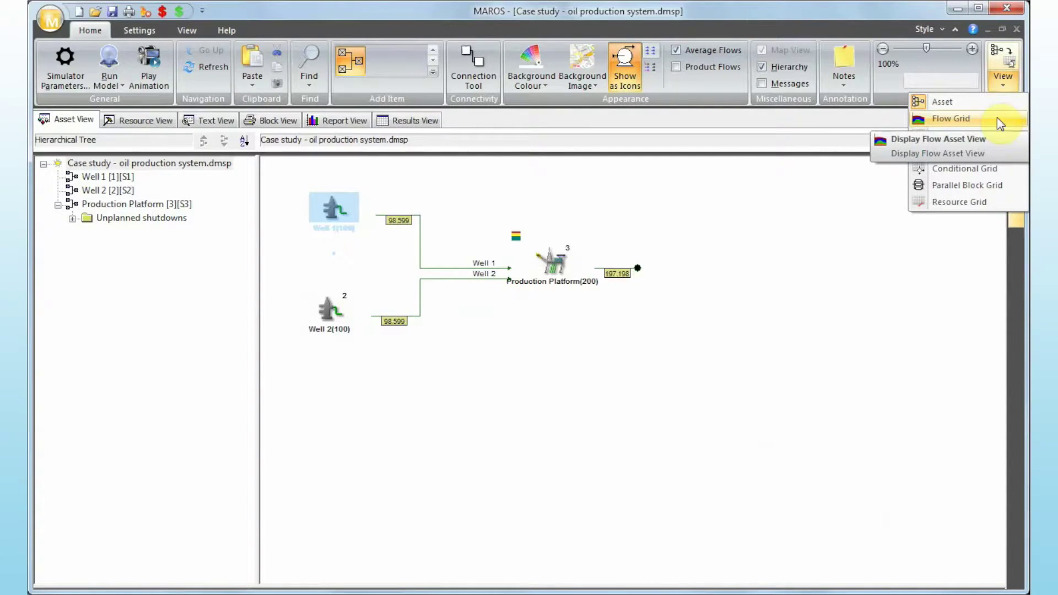
pyautogui.click(997, 118)
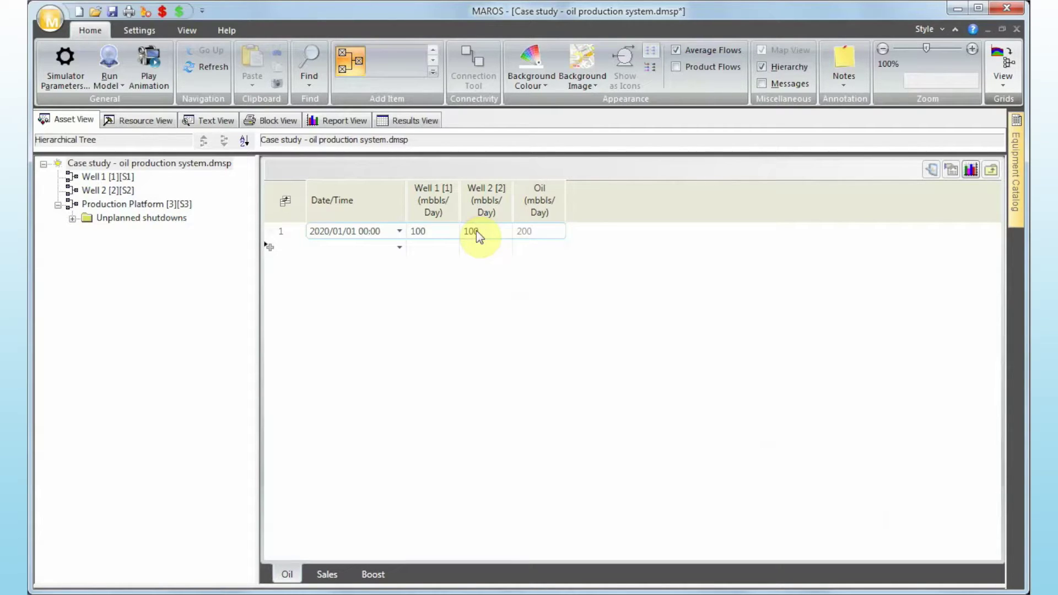
pyautogui.click(1002, 83)
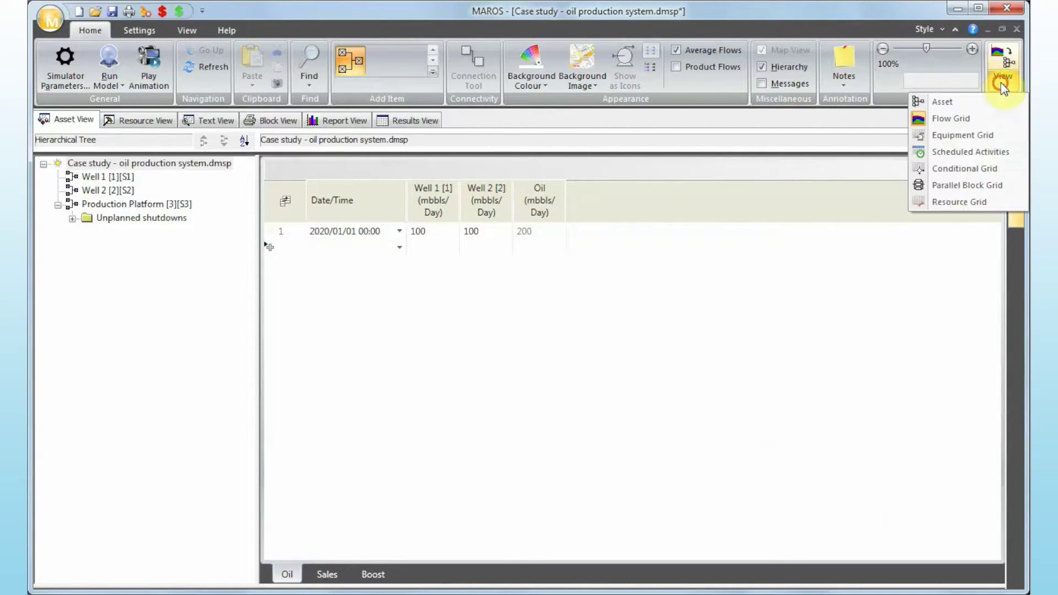
pyautogui.click(979, 108)
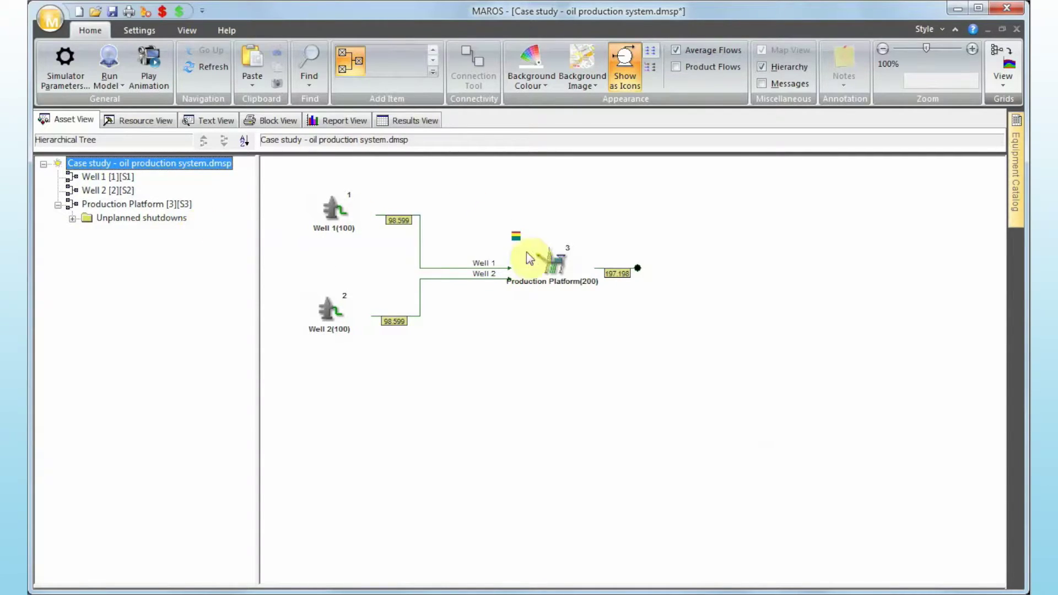
# Step: Drill into the Production Platform and its Unplanned shutdowns group
pyautogui.click(543, 265)
pyautogui.doubleClick(543, 265)
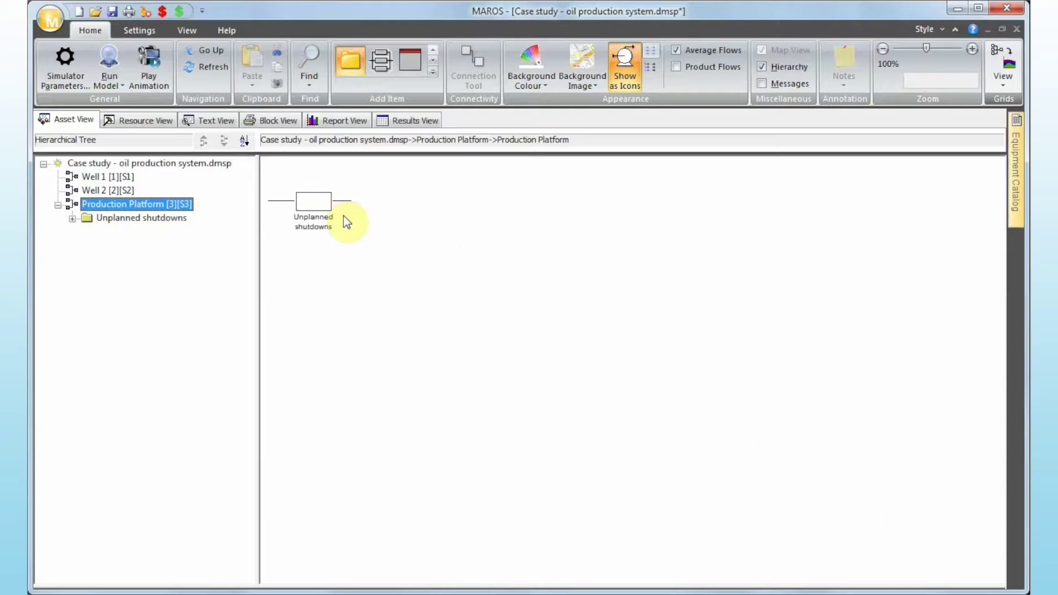
pyautogui.doubleClick(323, 210)
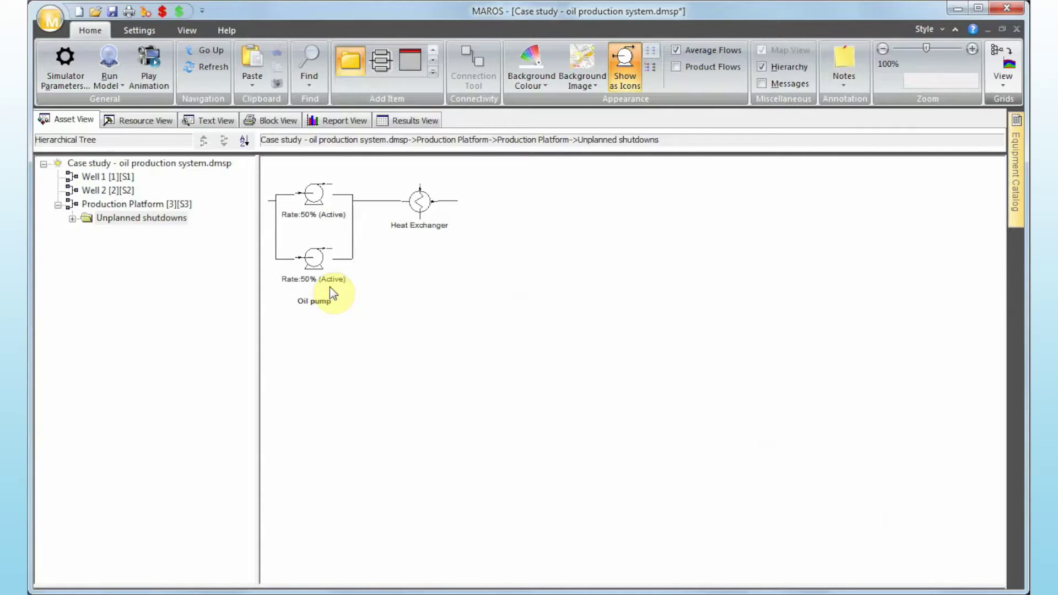
# Step: Inspect the Heat Exchanger and the two 50% Oil pumps, then bring up the grid views list
pyautogui.click(408, 207)
pyautogui.click(324, 274)
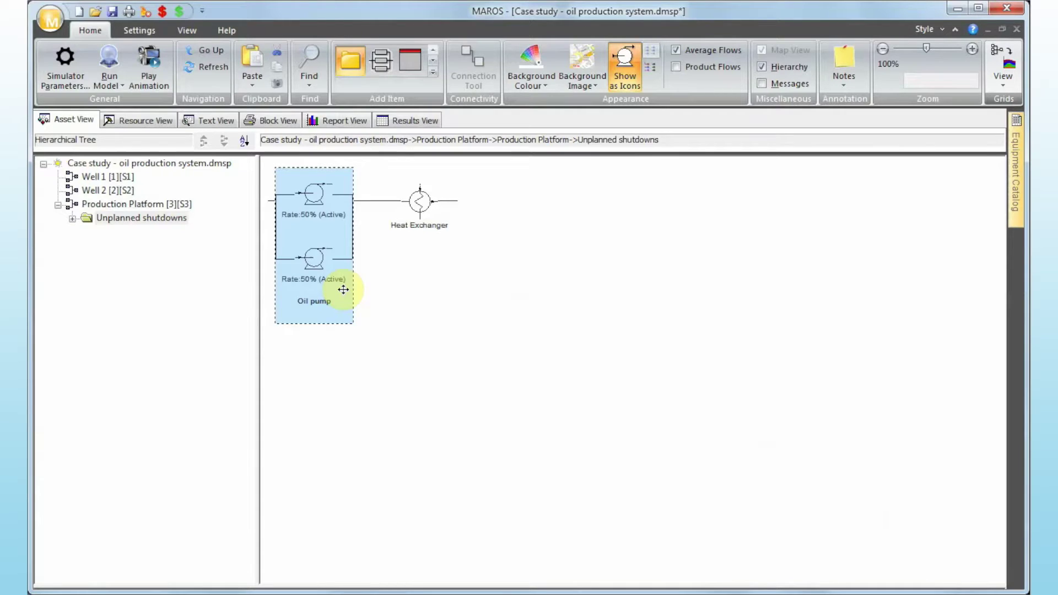
pyautogui.click(606, 292)
pyautogui.click(1001, 82)
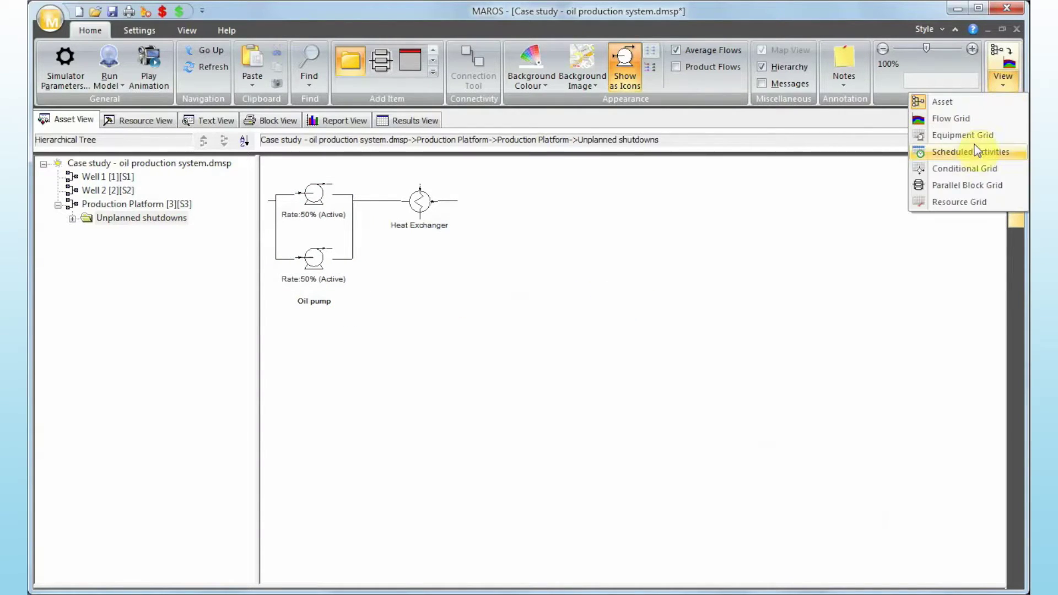
# Step: Show the Equipment Grid and review MTTF (0.5, 0.5, 2), repair hours (12, 12, 24) and maintenance profiles
pyautogui.click(973, 138)
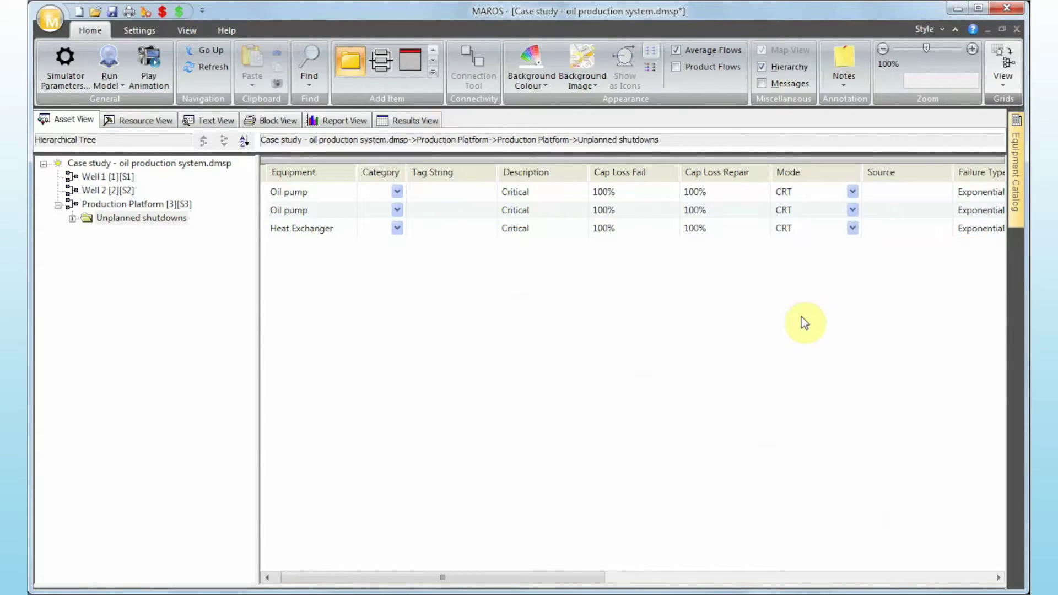
pyautogui.click(991, 88)
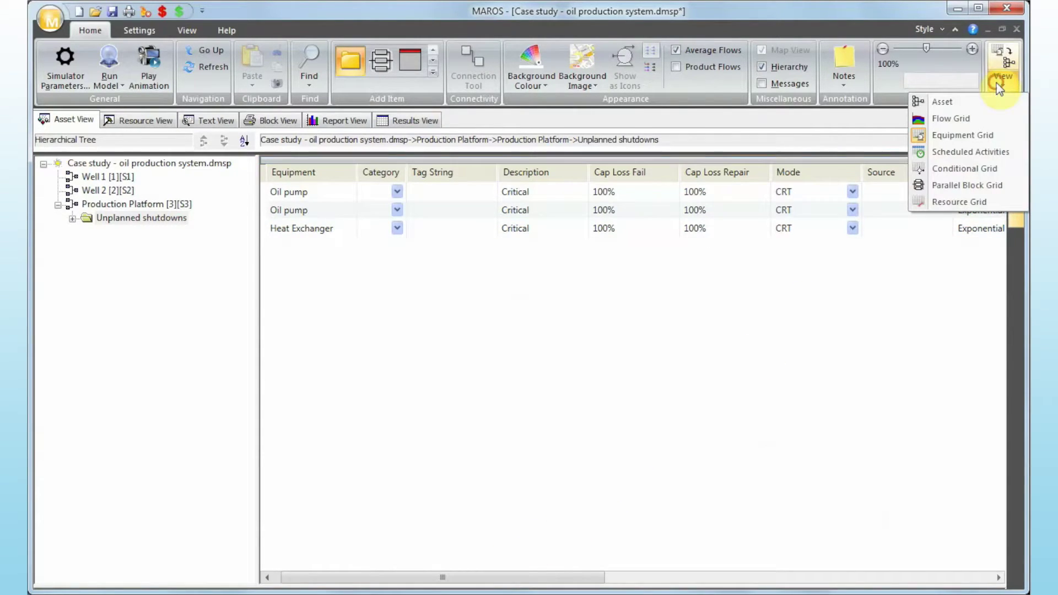
pyautogui.click(984, 135)
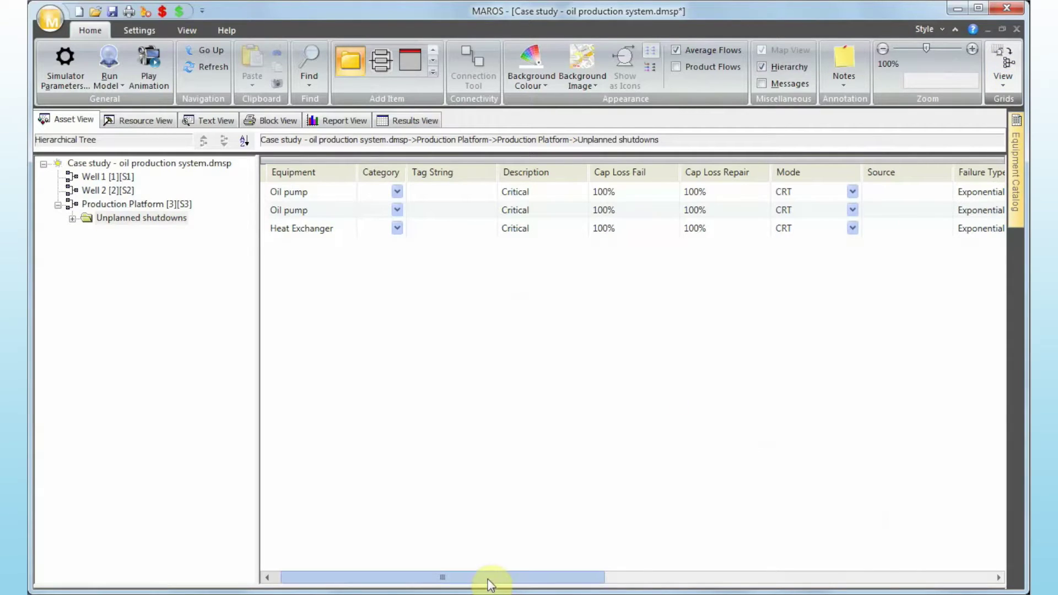
pyautogui.moveTo(498, 583); pyautogui.dragTo(752, 568)
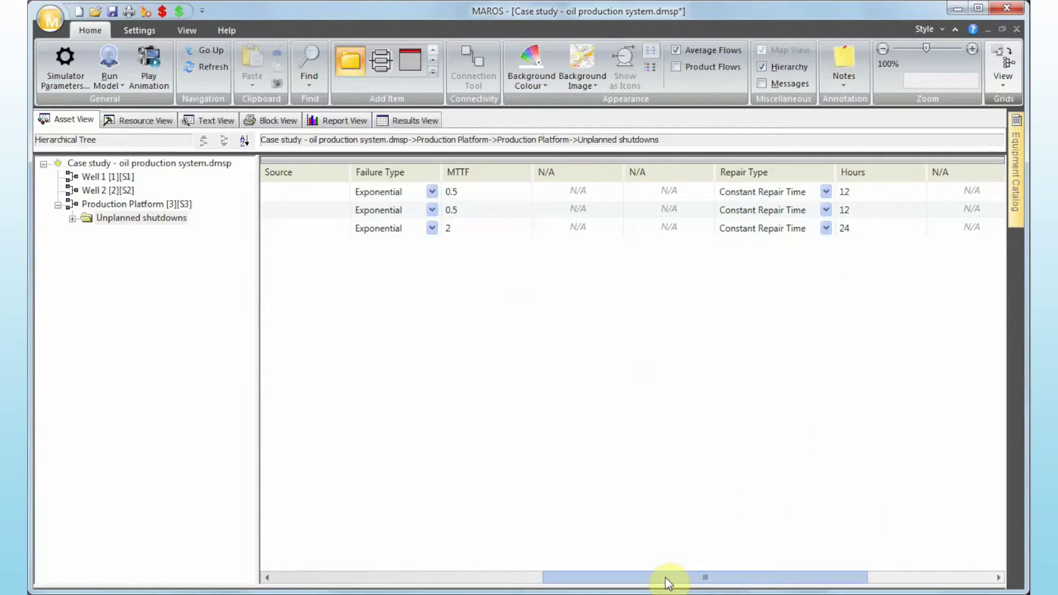
pyautogui.moveTo(666, 578); pyautogui.dragTo(825, 574)
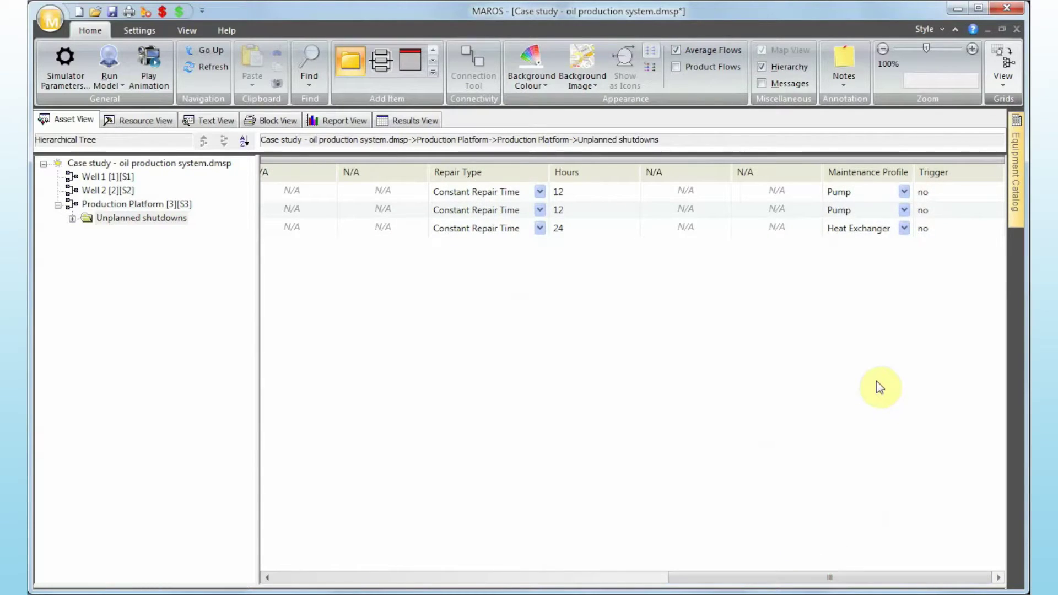
pyautogui.click(906, 192)
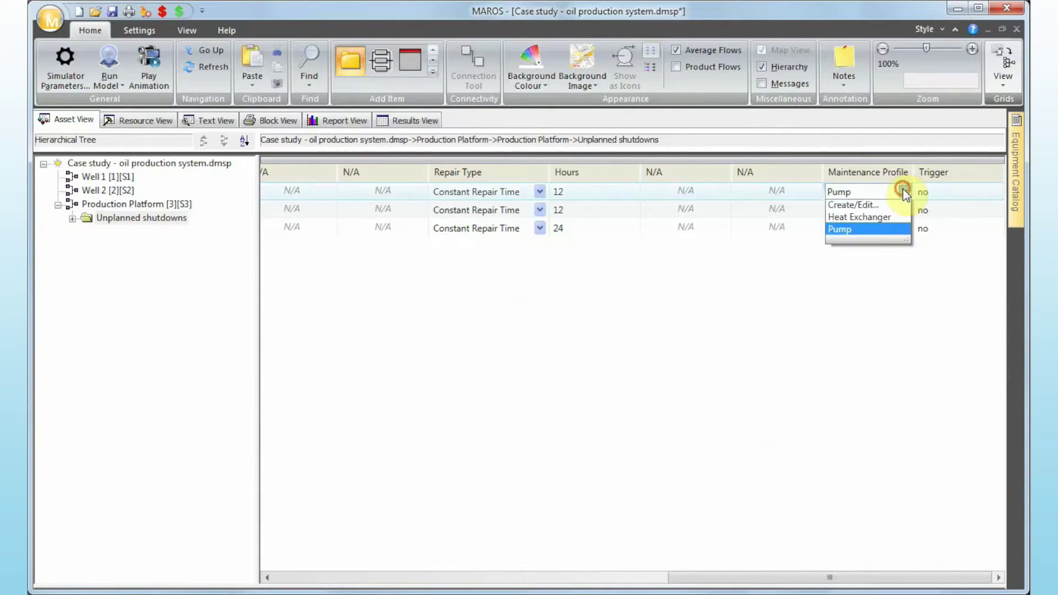
pyautogui.click(899, 219)
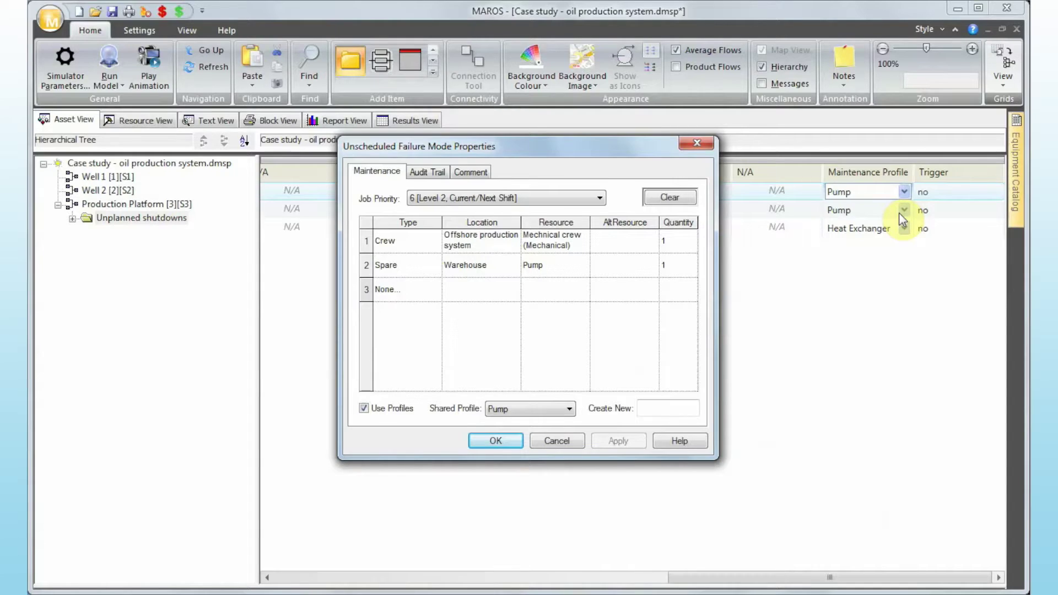
pyautogui.click(513, 436)
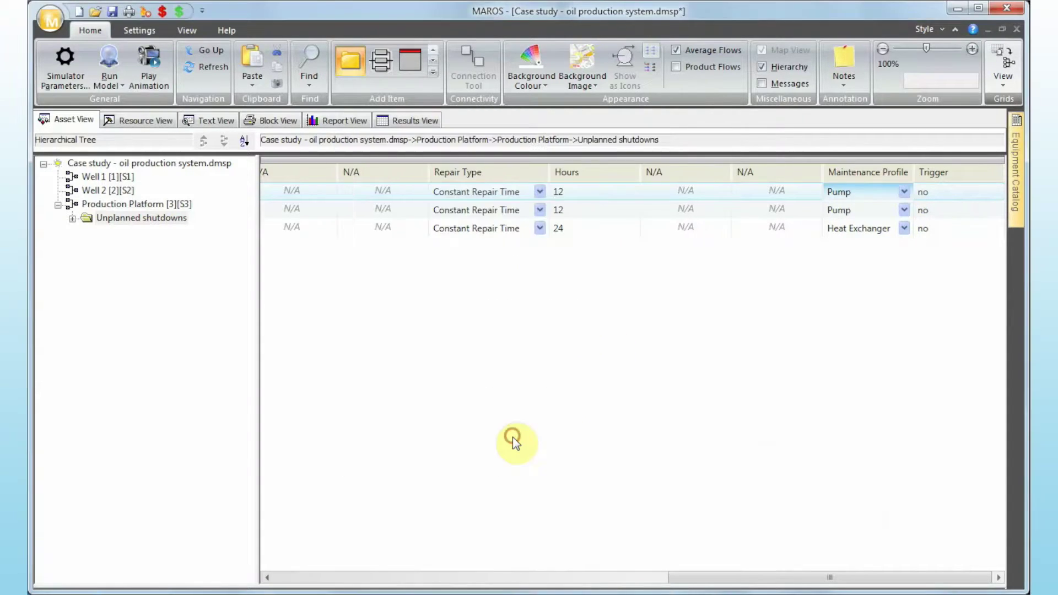
pyautogui.click(906, 228)
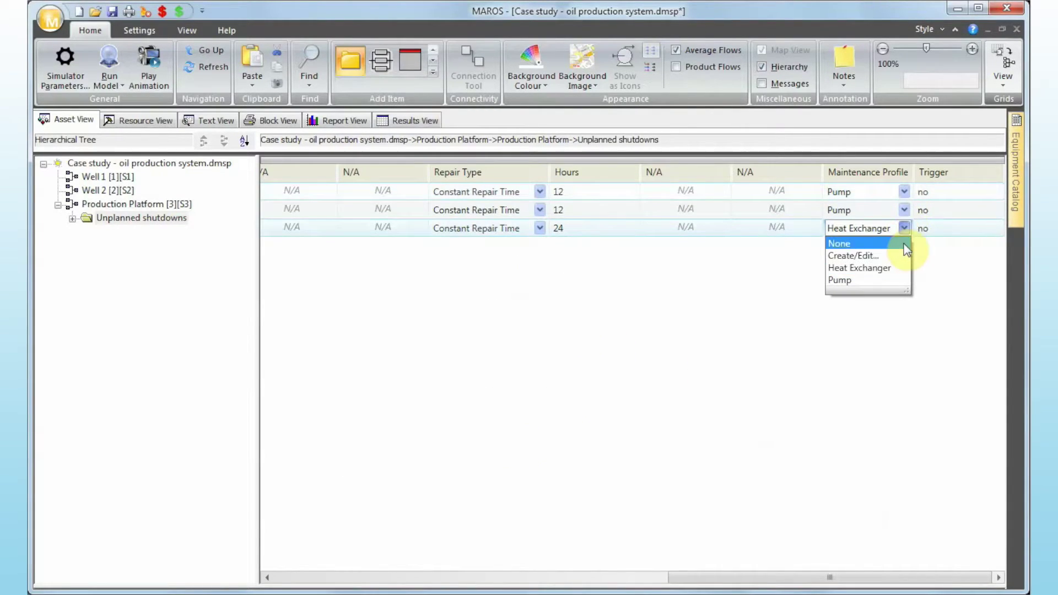
pyautogui.click(901, 254)
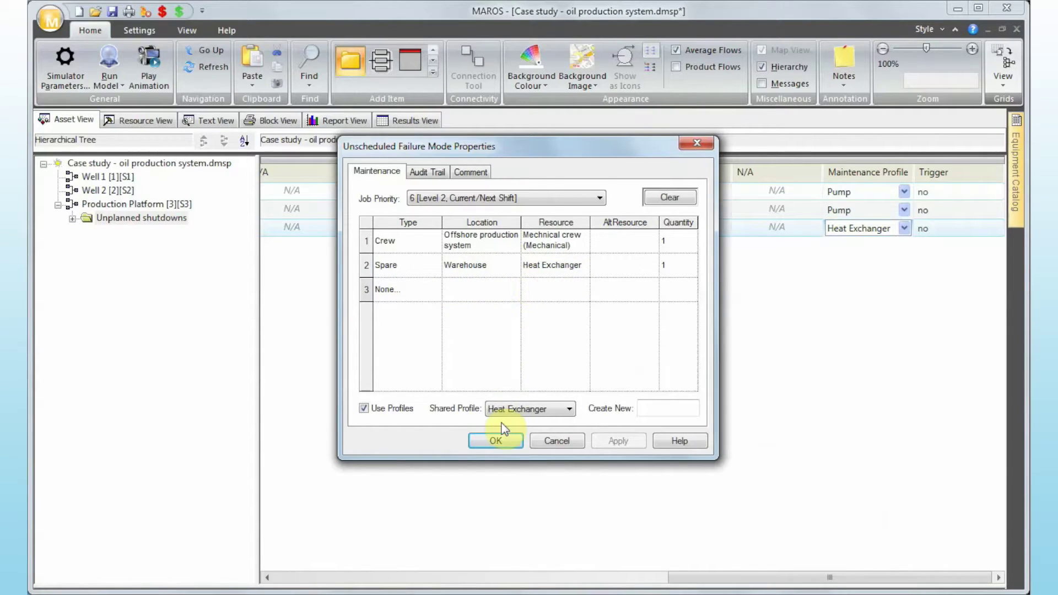
pyautogui.click(498, 448)
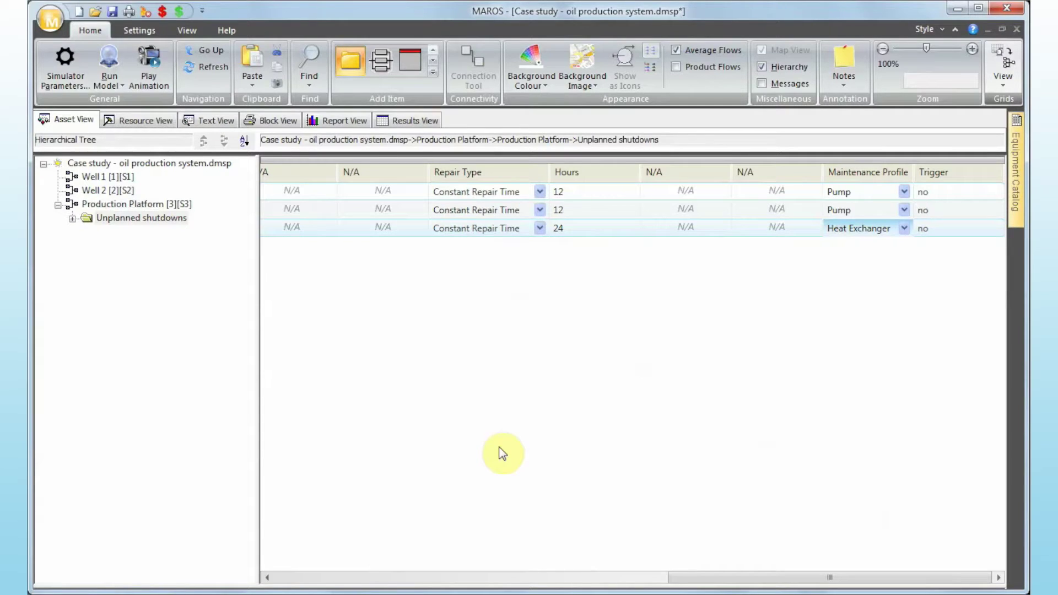
pyautogui.click(1003, 75)
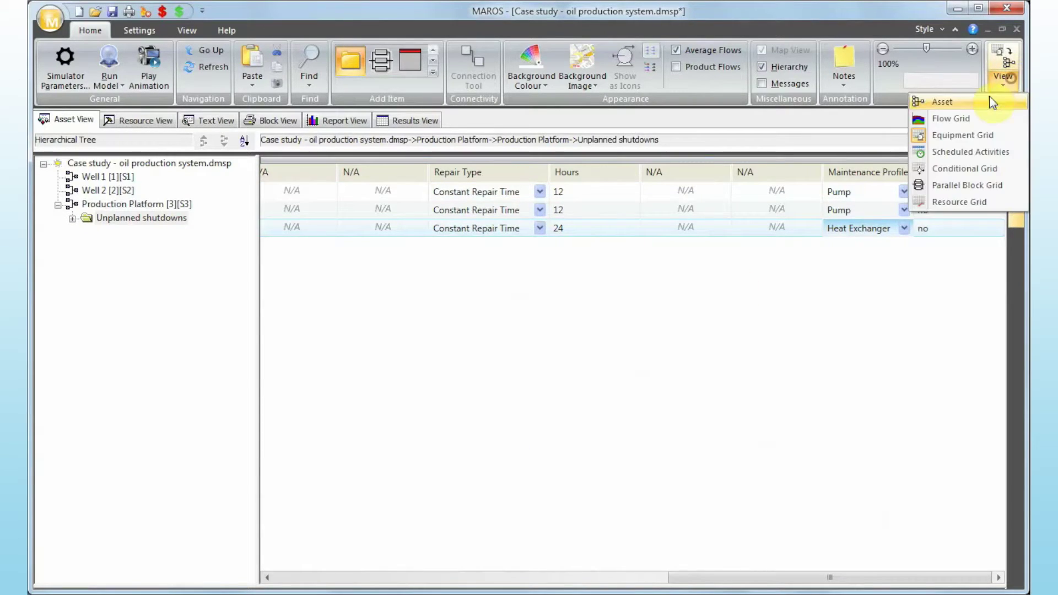
# Step: Switch back to the Asset view at the root node and bring up Simulator Parameters
pyautogui.click(982, 105)
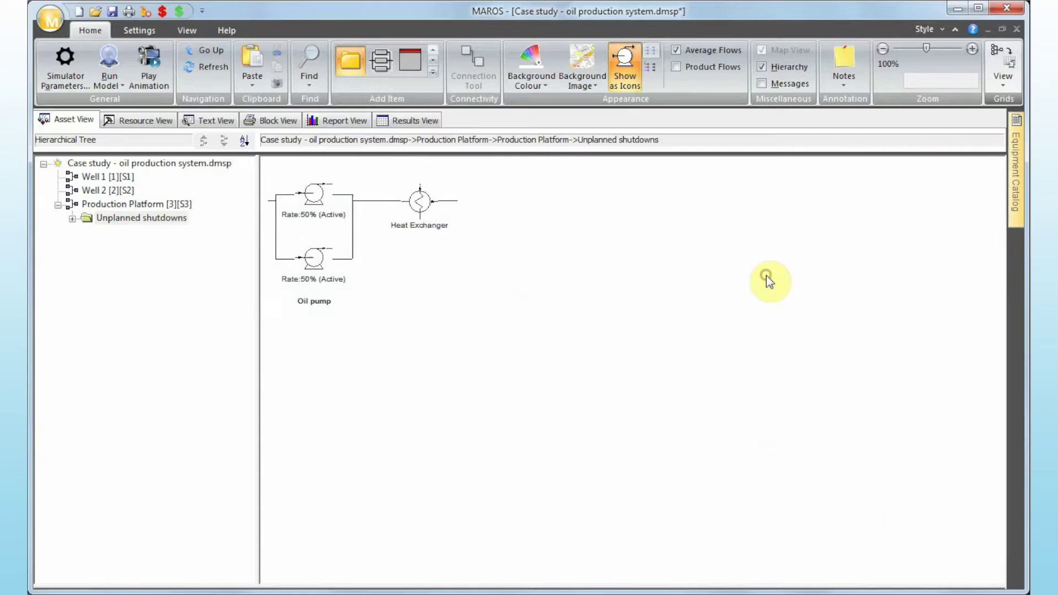
pyautogui.click(164, 163)
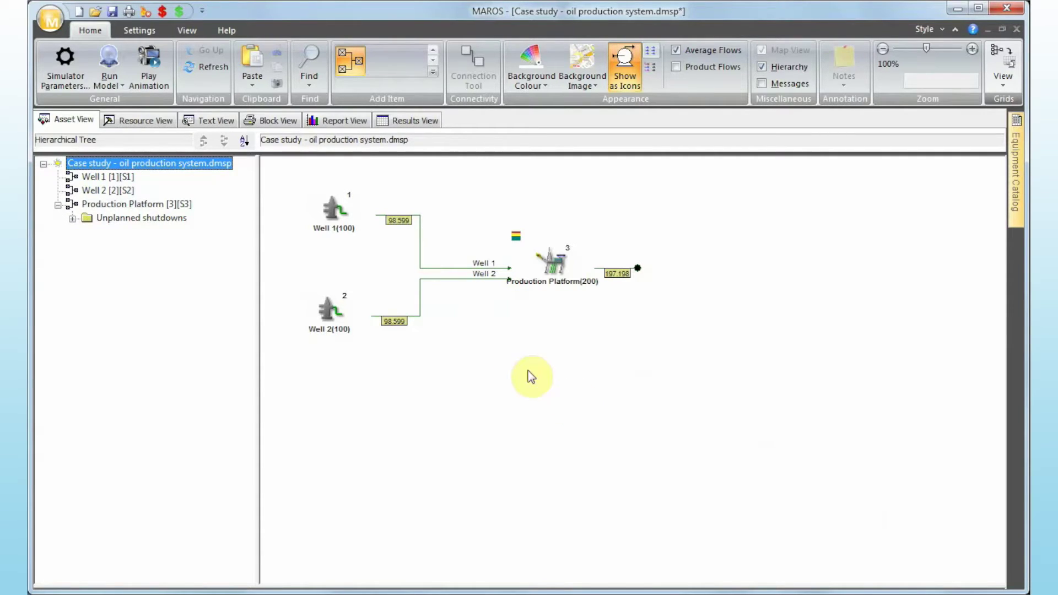
pyautogui.click(71, 85)
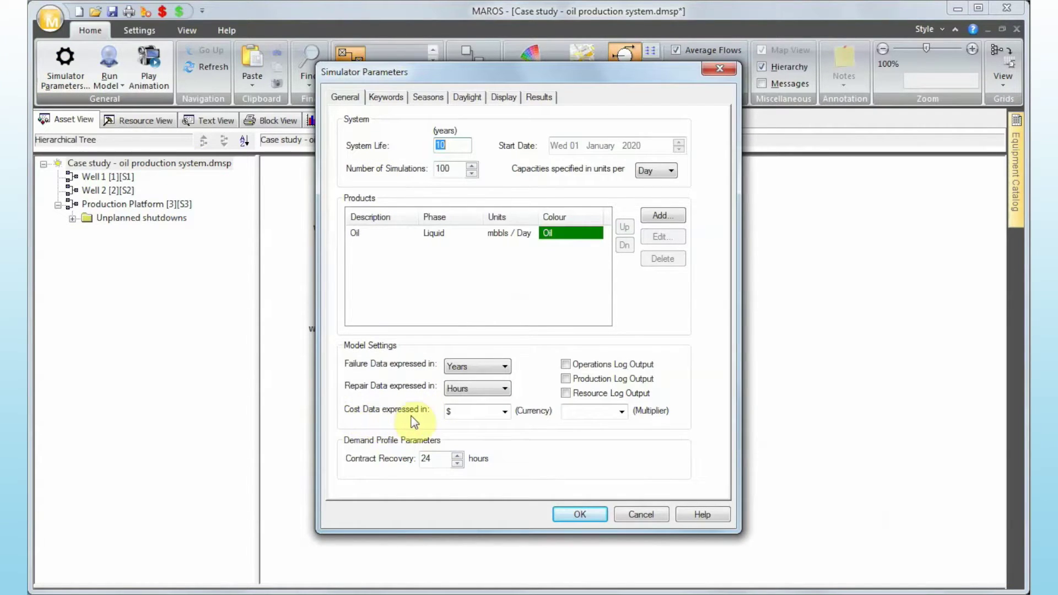
pyautogui.click(504, 412)
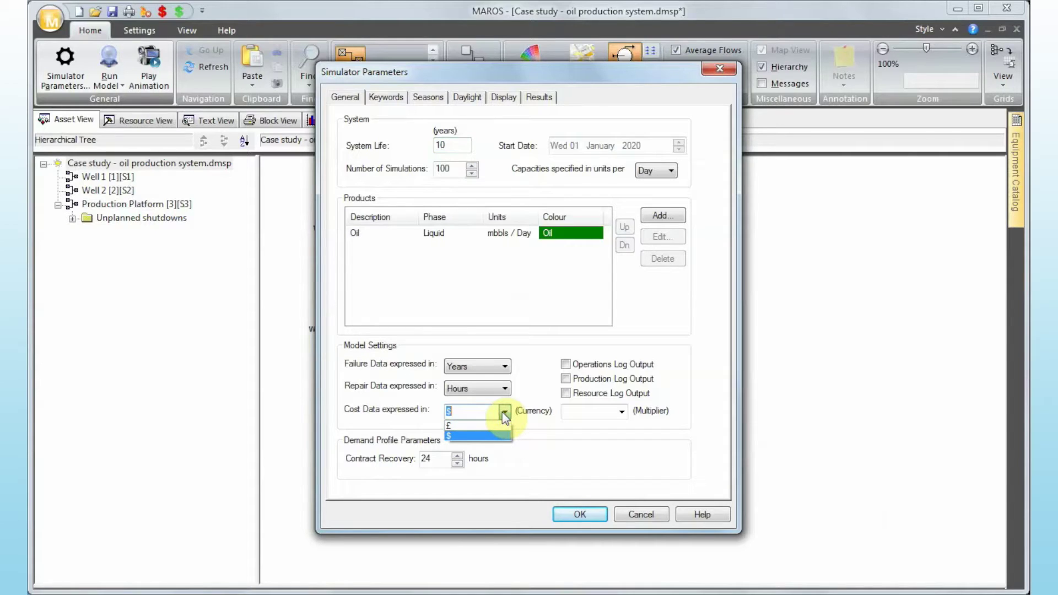
pyautogui.click(482, 437)
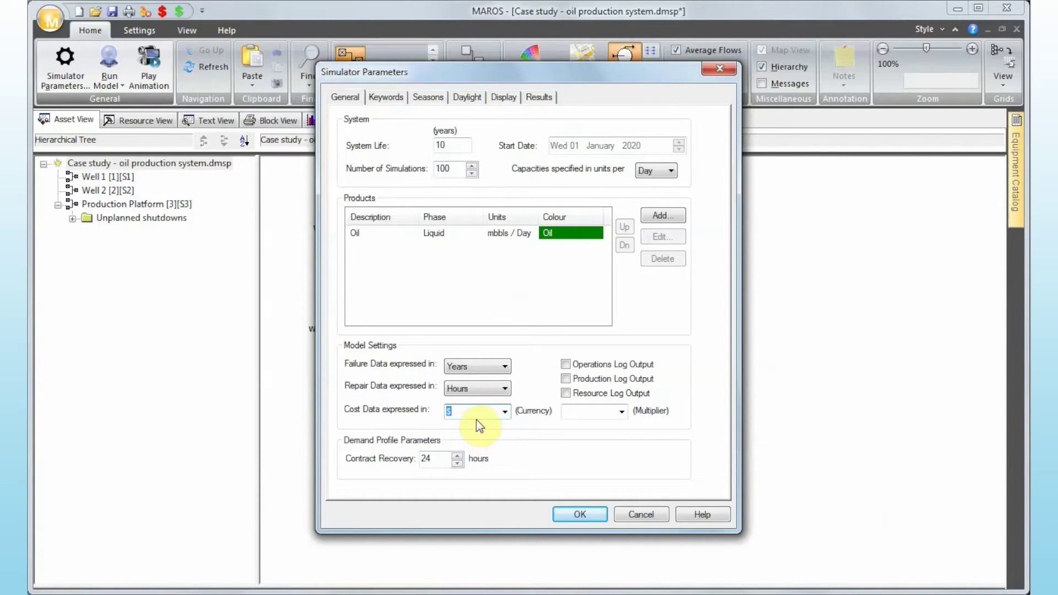
pyautogui.write('EUR')
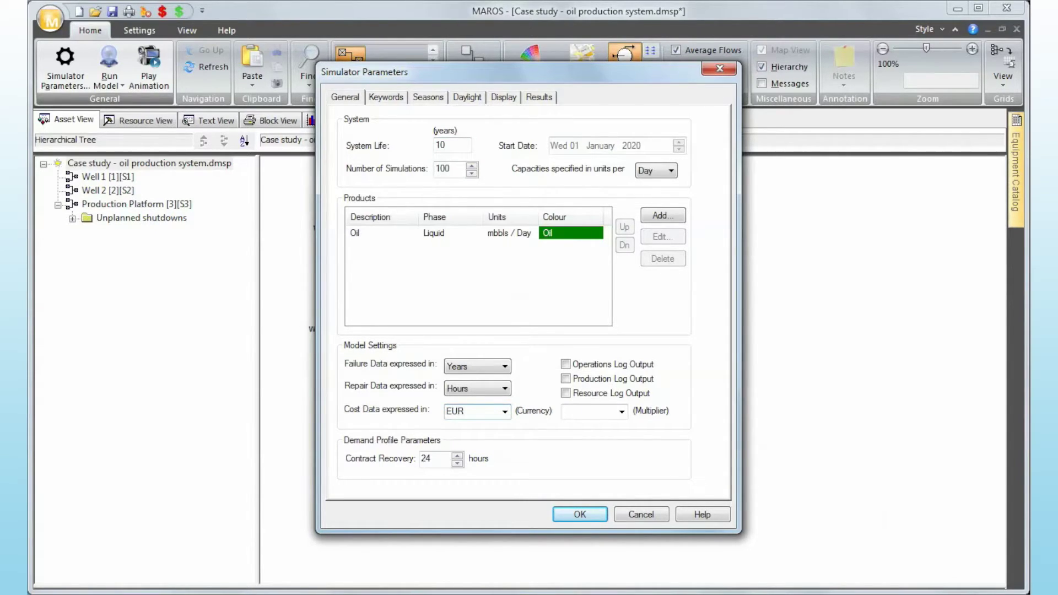
pyautogui.doubleClick(472, 413)
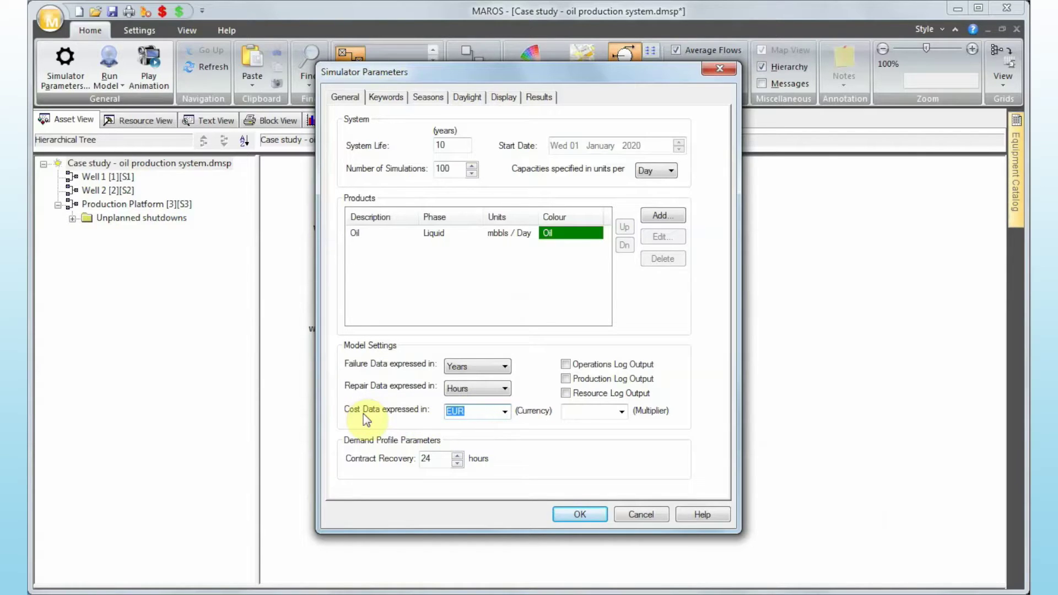
pyautogui.write('$')
pyautogui.click(622, 414)
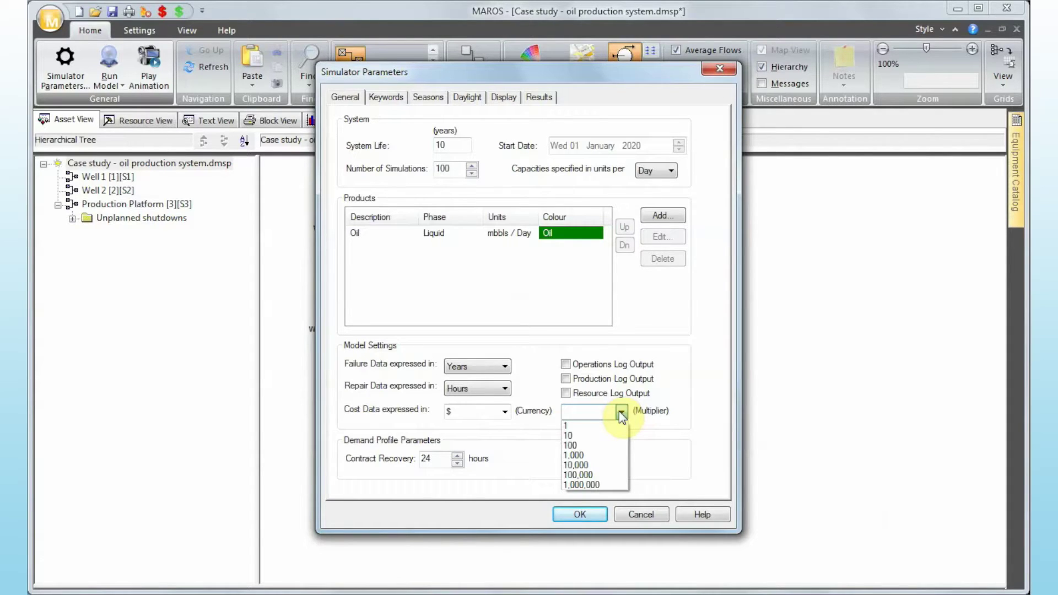
pyautogui.click(667, 438)
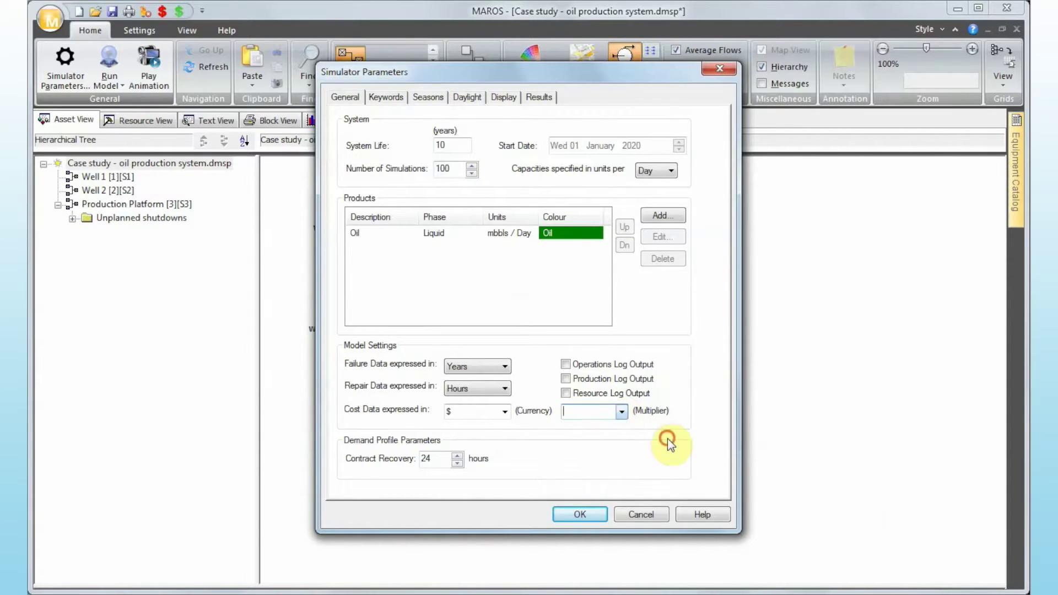